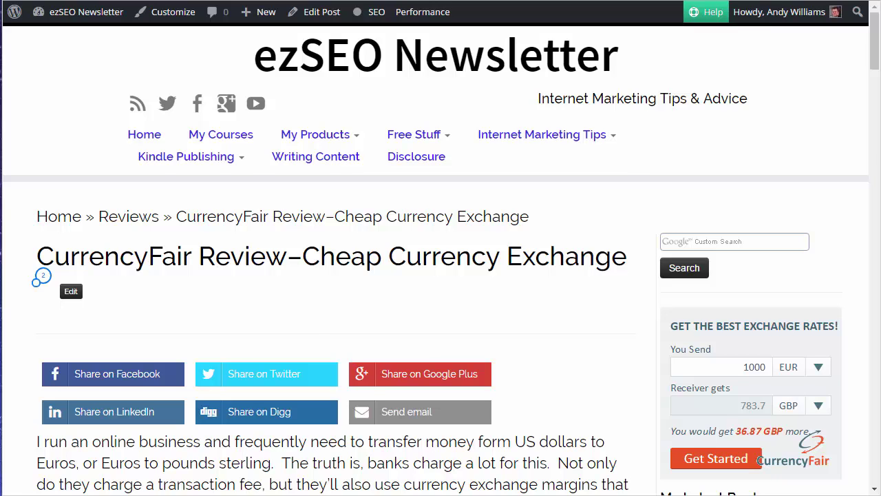
- Scroll through the CurrencyFair review post to reveal its embedded exchange-rate calculator
scroll(441, 276, down, 1)
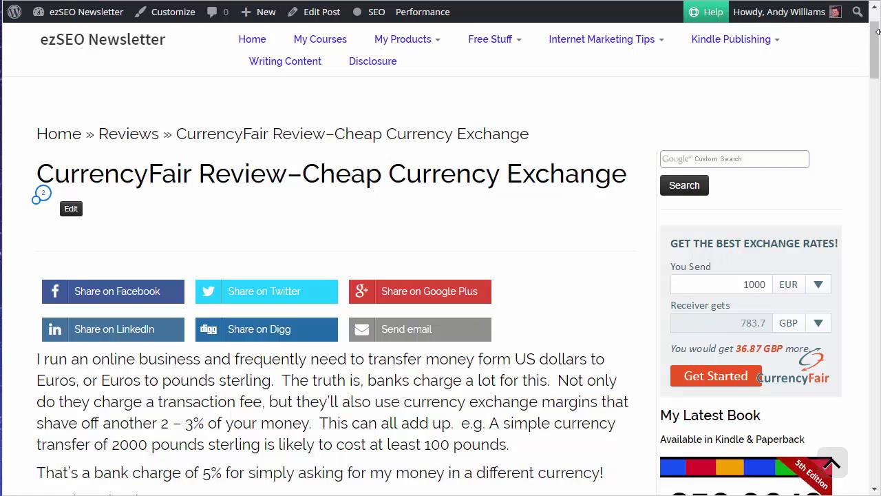
drag(878, 32, 878, 124)
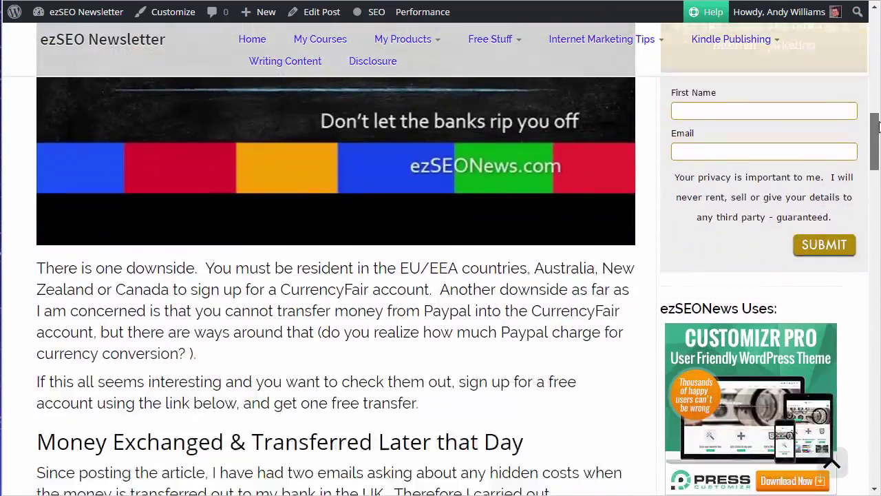
drag(878, 124, 878, 245)
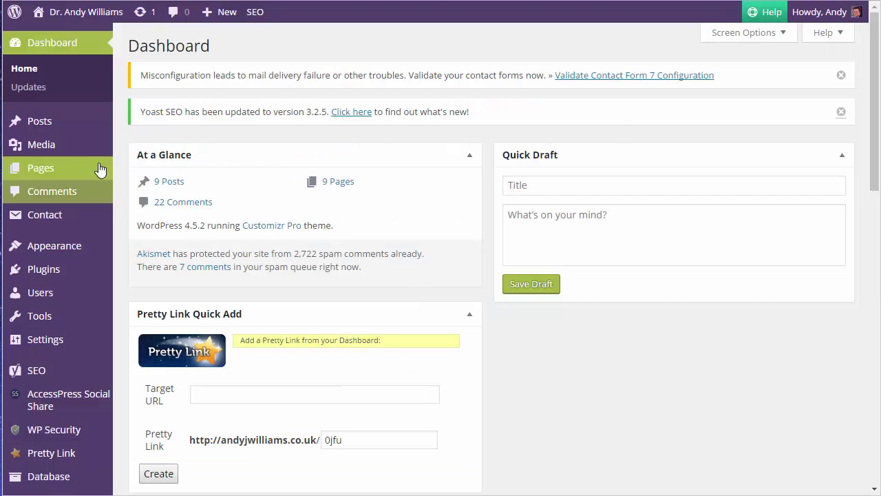
mouse_move(40, 168)
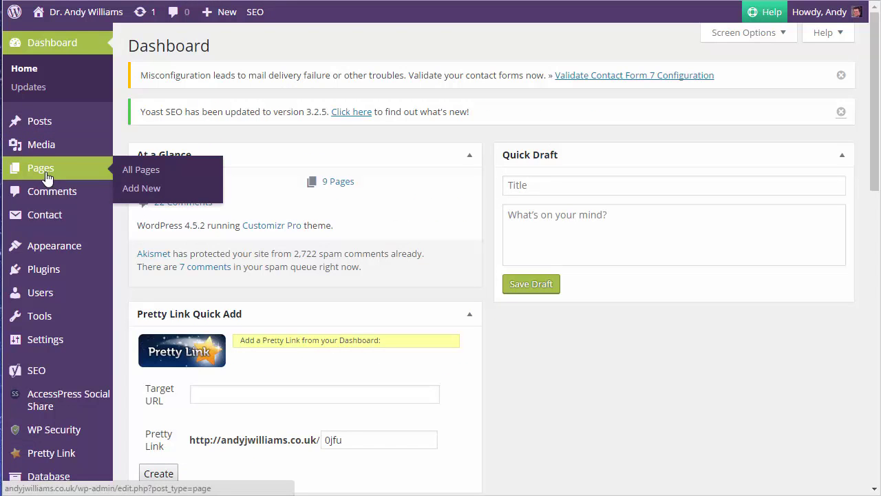
- Create a new page titled 'Widget Insert' with pasted lorem ipsum paragraphs as its body
click(124, 195)
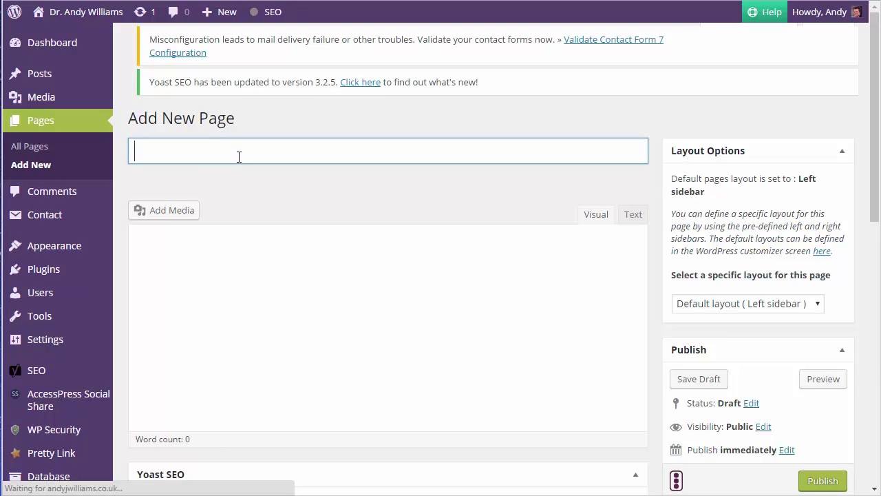
text(Widget I)
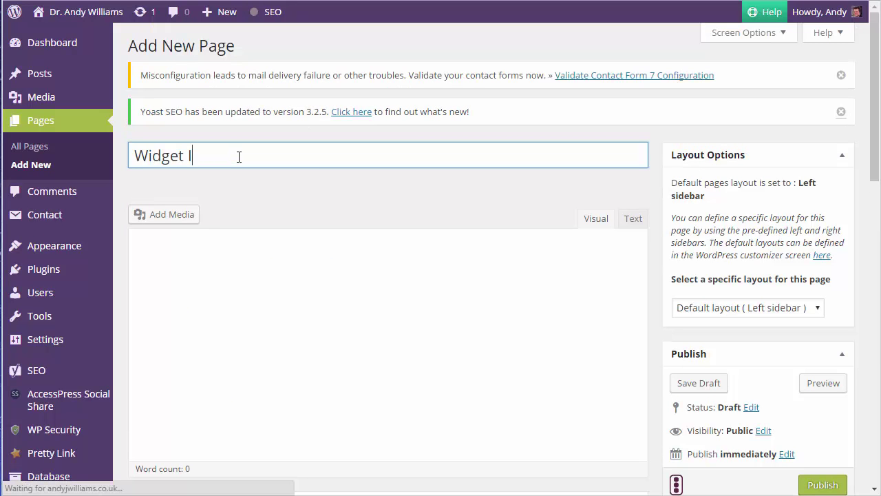
text(nswert)
key(BackSpace)
key(BackSpace)
key(BackSpace)
key(BackSpace)
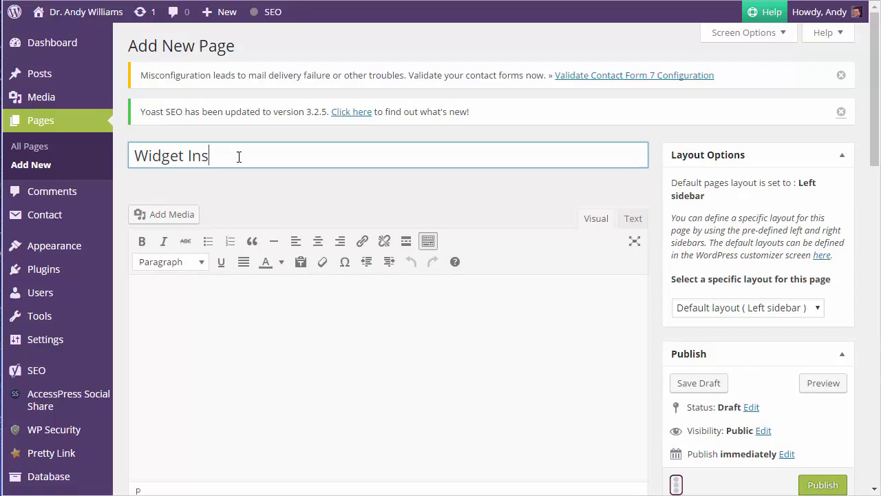
text(ert)
click(289, 373)
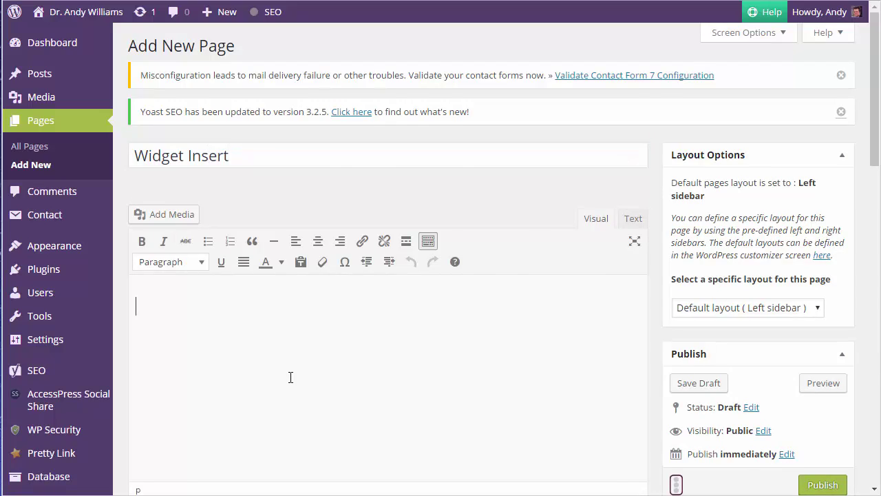
key(ctrl+v)
scroll(386, 332, up, 3)
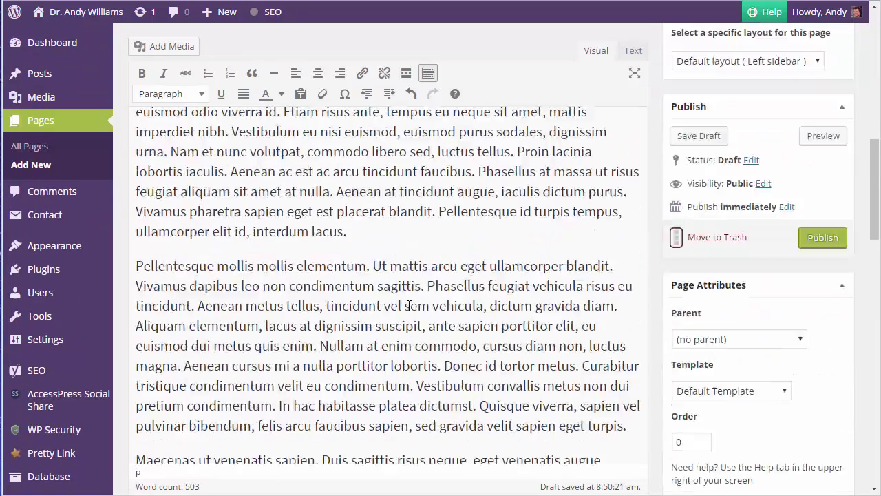
scroll(404, 298, down, 2)
- Publish the Widget Insert page and scroll through it on the live site
click(823, 111)
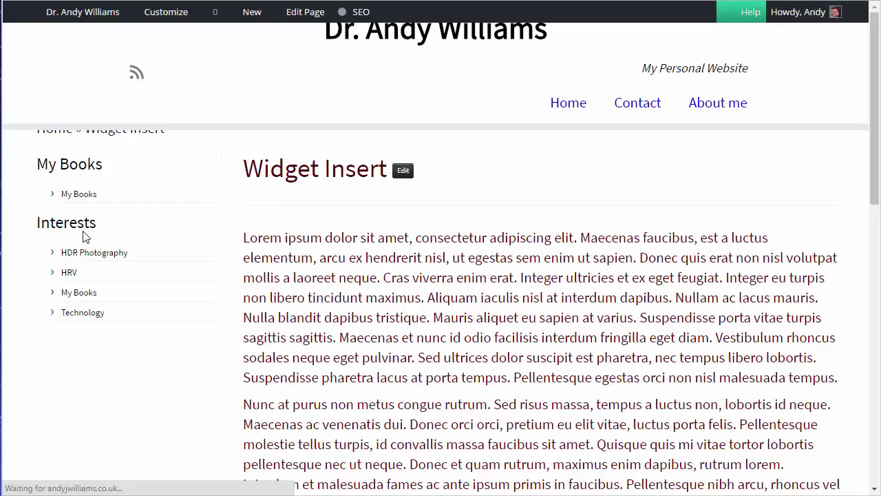
scroll(480, 394, down, 2)
scroll(479, 395, down, 8)
scroll(478, 395, down, 2)
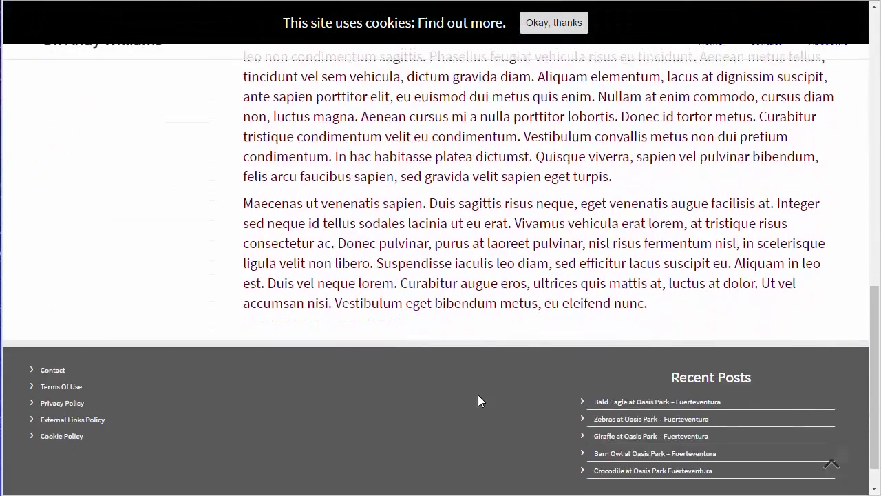
scroll(397, 350, up, 5)
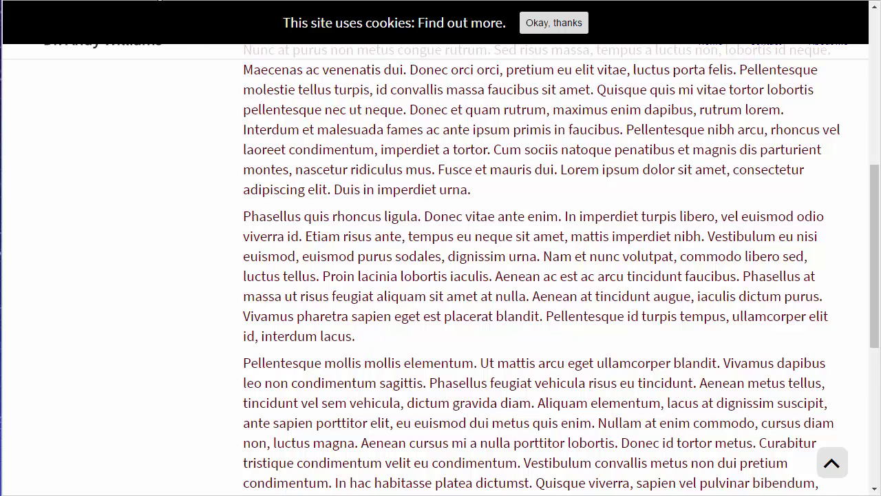
- Search the plugin directory for 'currency fair'
click(160, 2)
mouse_move(44, 270)
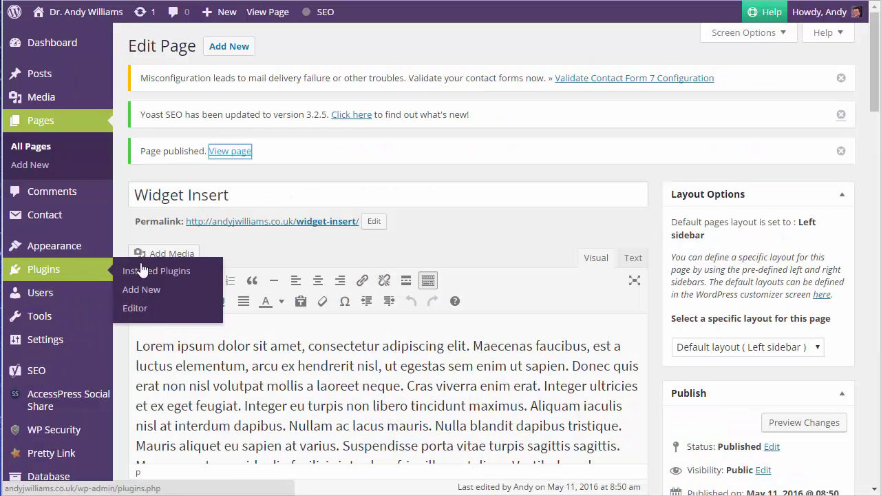
click(132, 288)
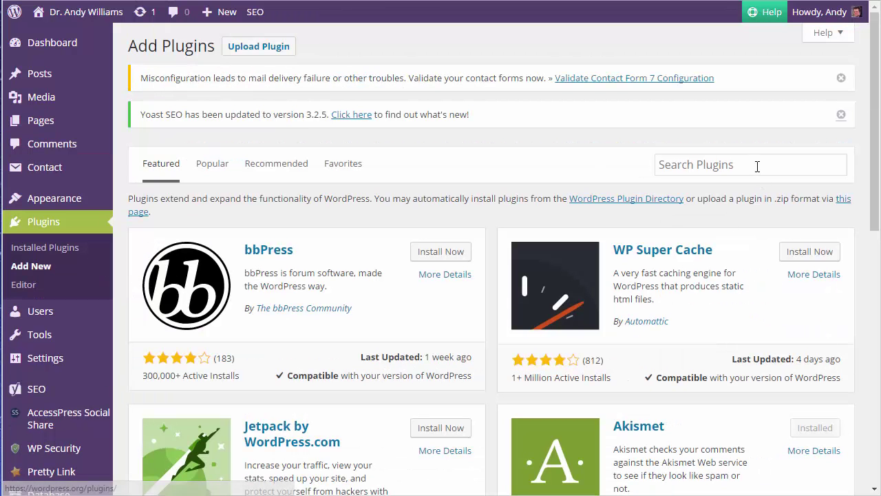
click(756, 164)
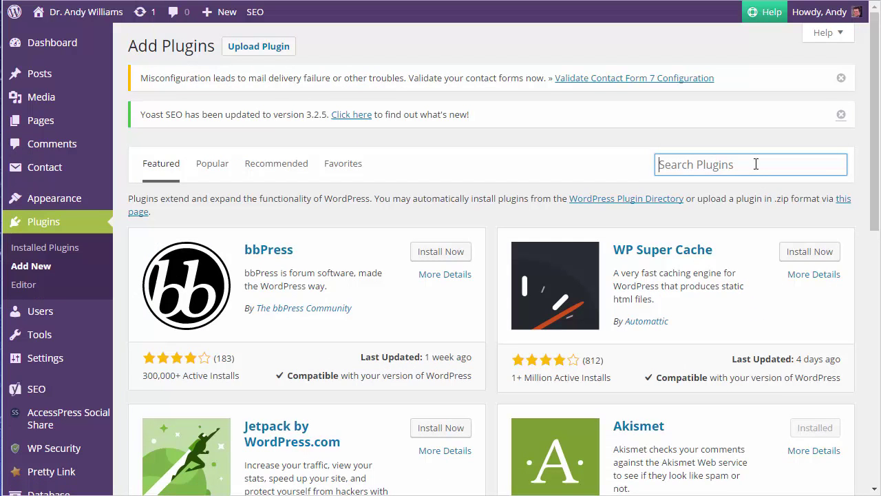
text(currency)
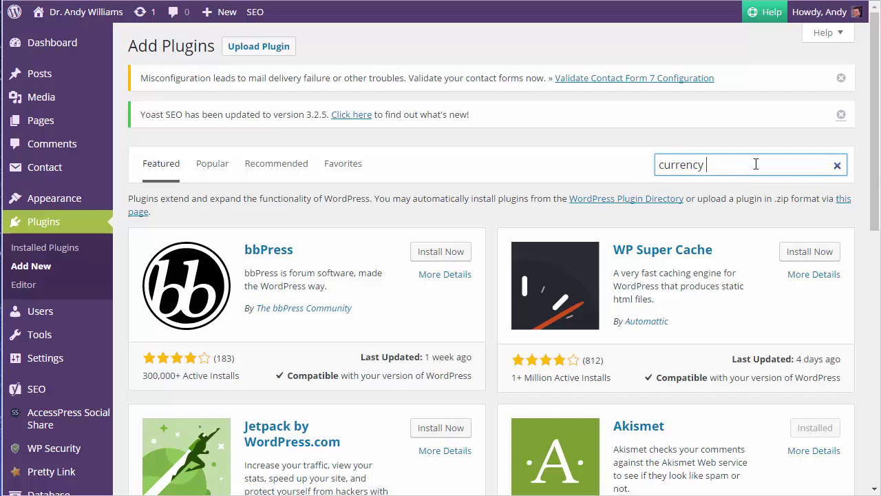
text( fiar)
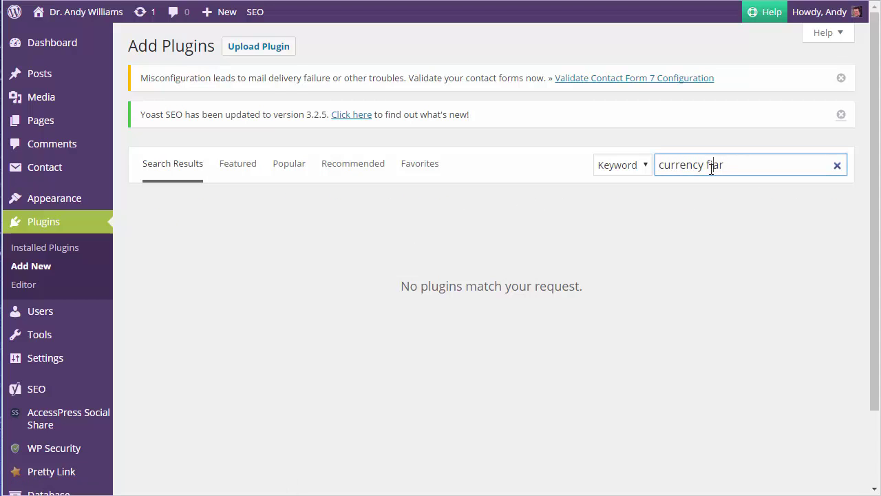
key(Left)
key(Left)
key(BackSpace)
text(i)
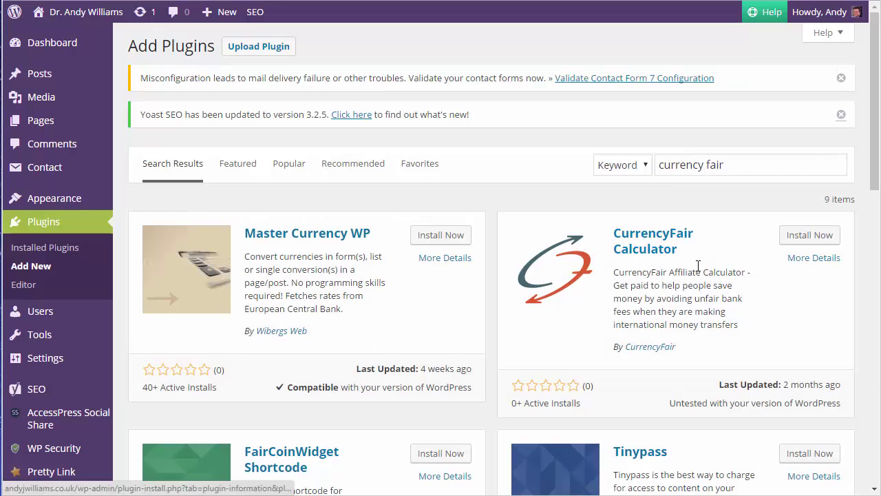
- Install the CurrencyFair Calculator plugin and activate it
click(800, 244)
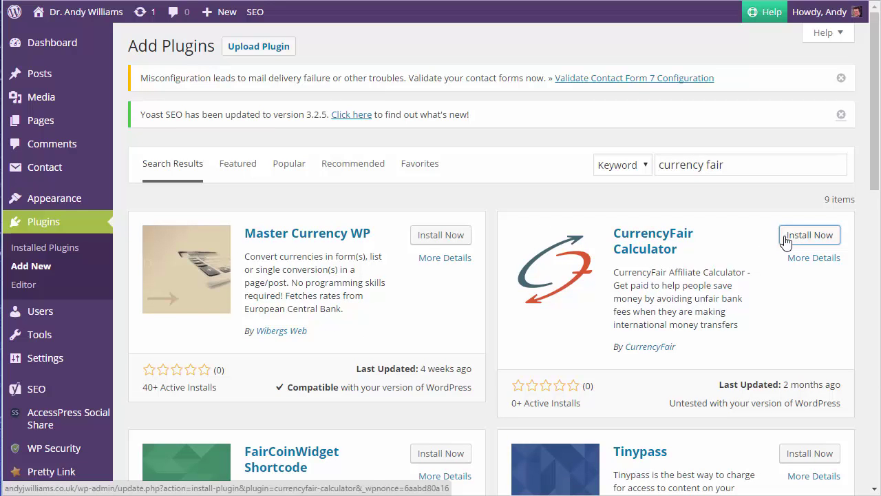
click(786, 241)
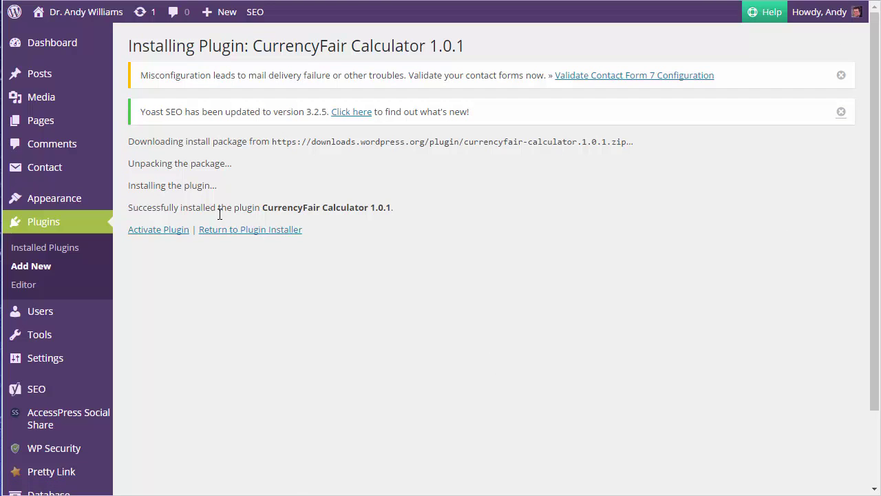
click(153, 231)
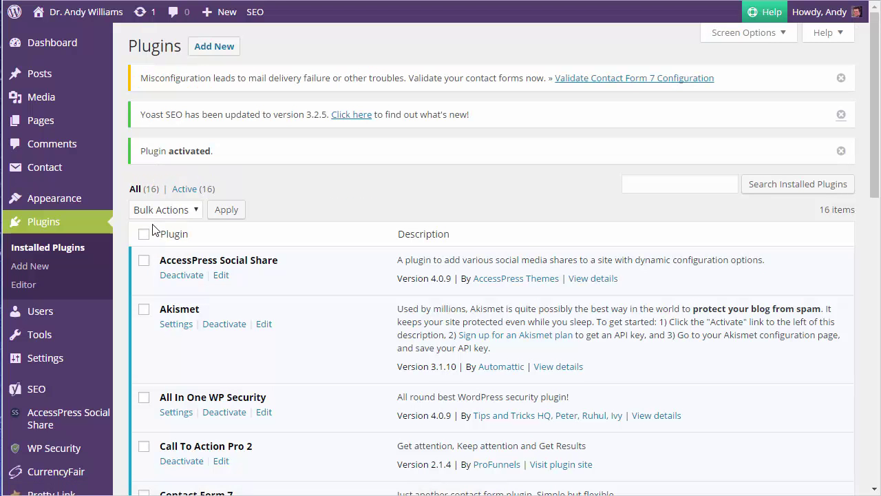
- Check CurrencyFair in the installed plugins list and view its secret-key settings page
scroll(296, 255, down, 3)
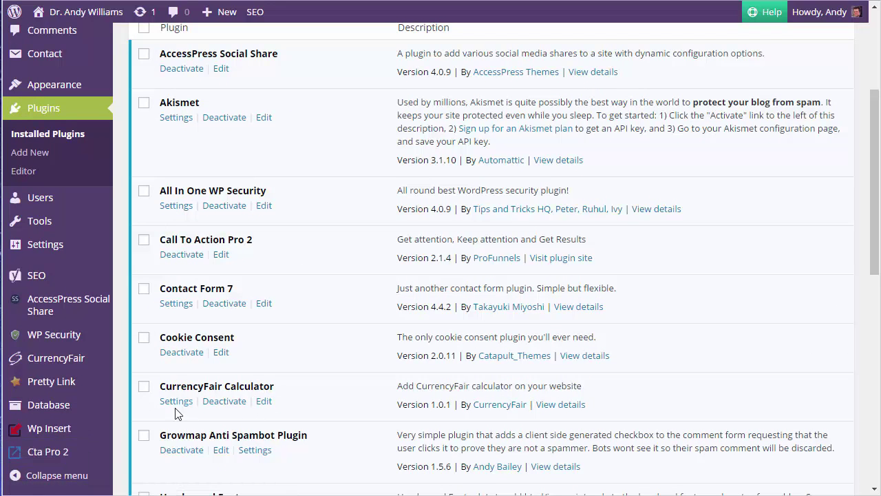
click(69, 360)
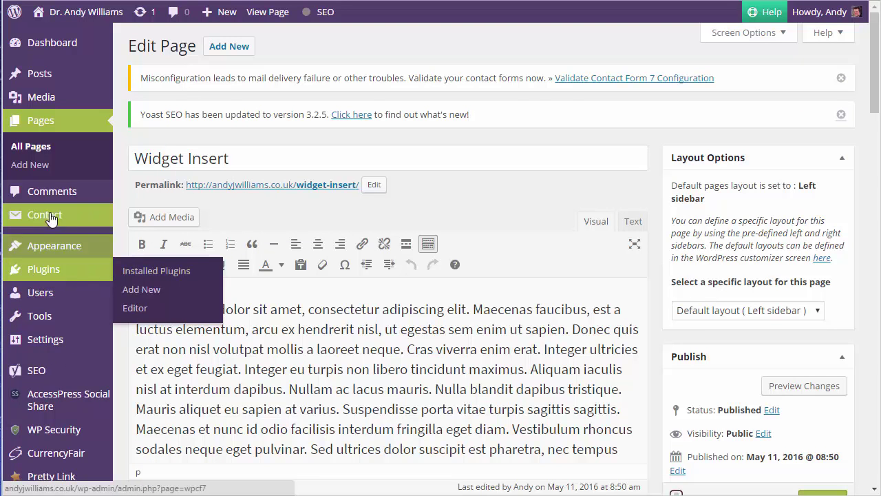
mouse_move(53, 84)
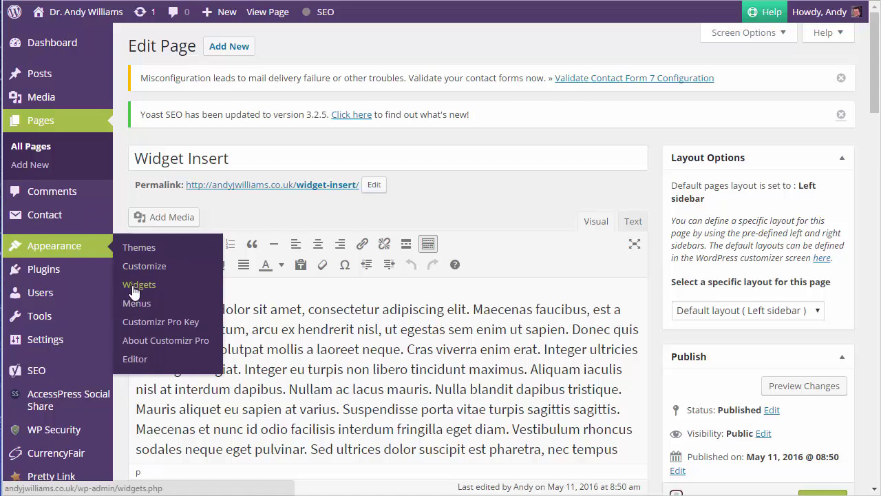
click(135, 291)
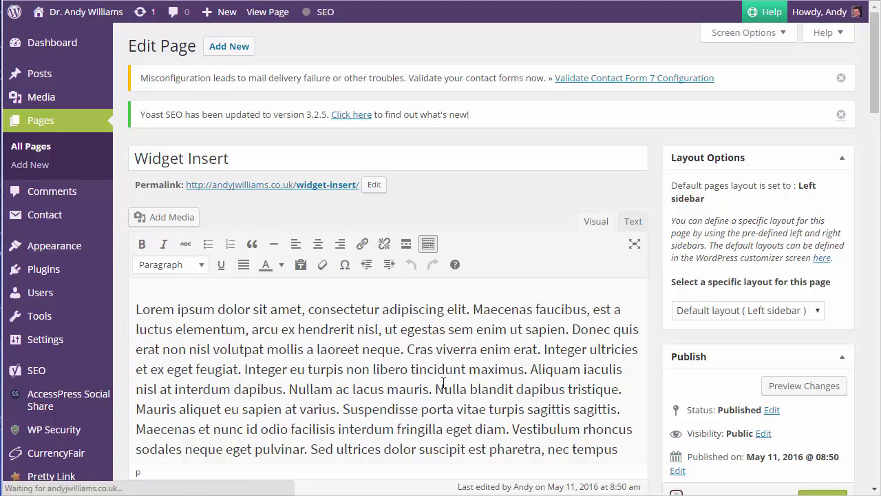
scroll(491, 350, down, 1)
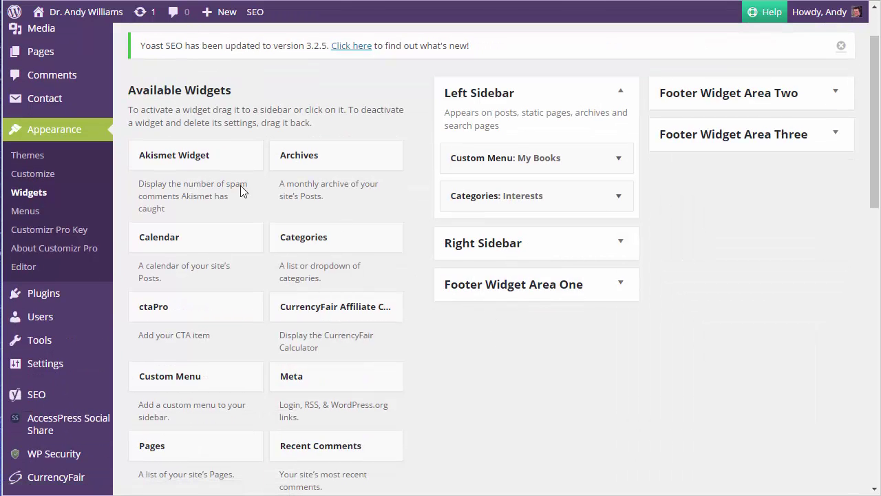
mouse_move(305, 307)
mouse_down()
mouse_move(375, 301)
mouse_move(314, 296)
mouse_up()
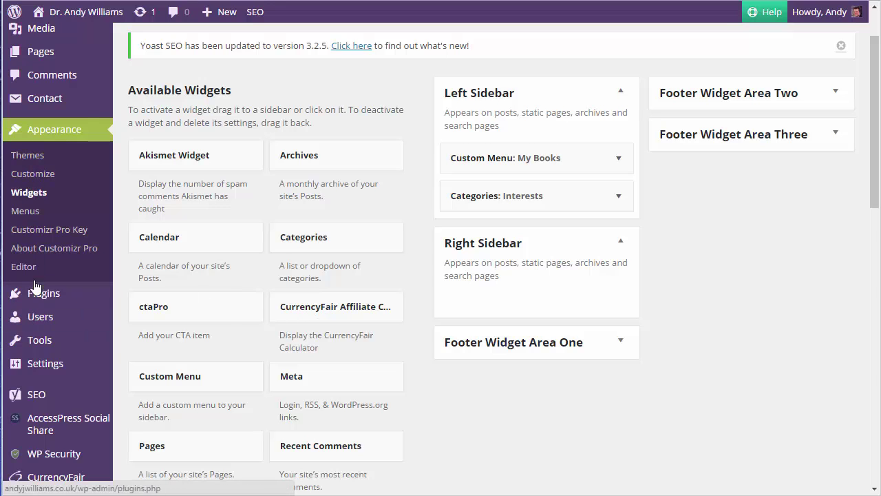
mouse_move(43, 293)
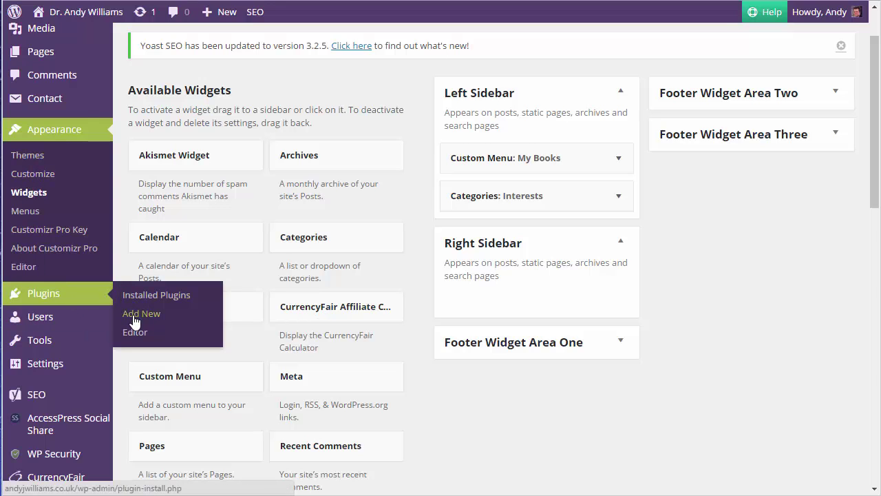
- Search plugins for 'amr shortcode', then install and activate amr shortcode any widget
click(135, 321)
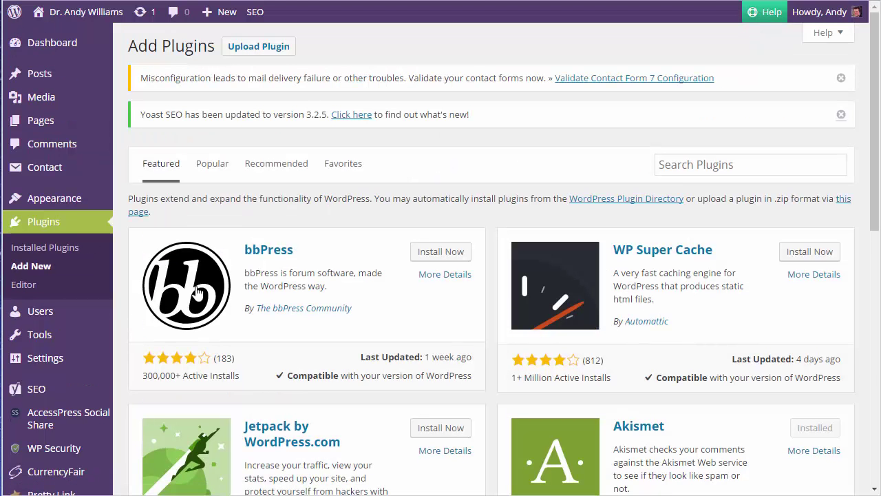
click(746, 165)
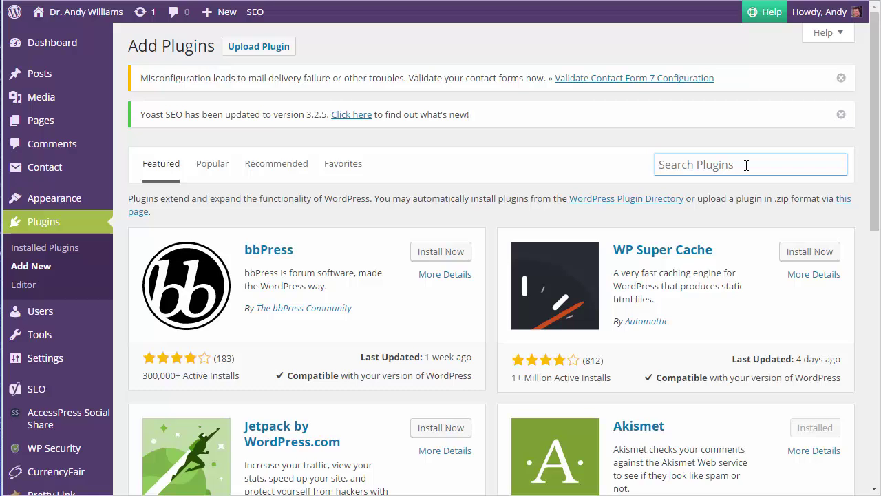
text(amr short)
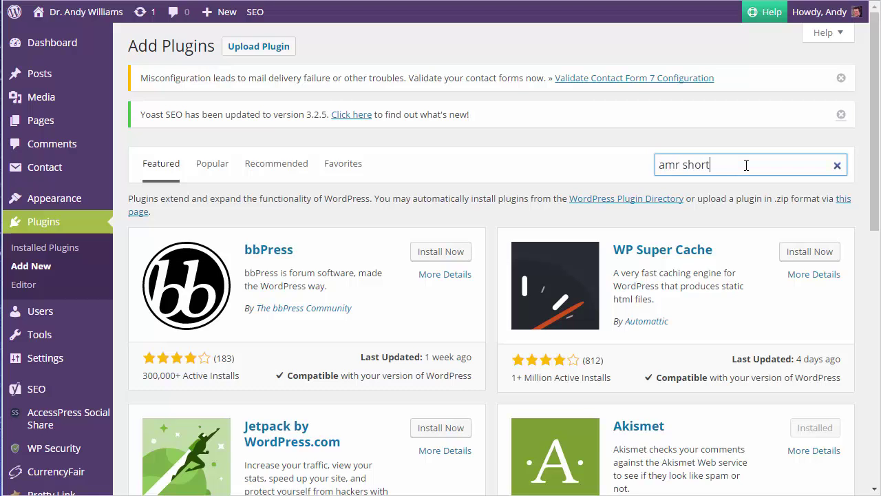
text(oc)
key(BackSpace)
key(BackSpace)
text(code)
key(Return)
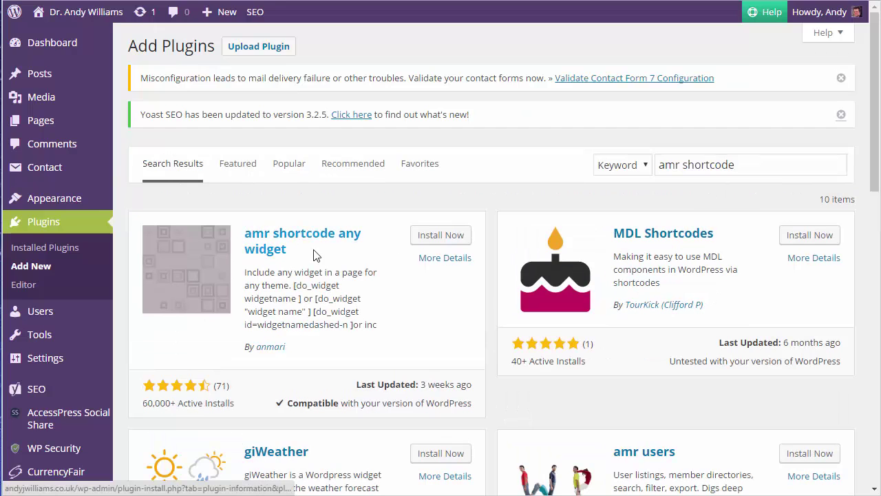
click(435, 241)
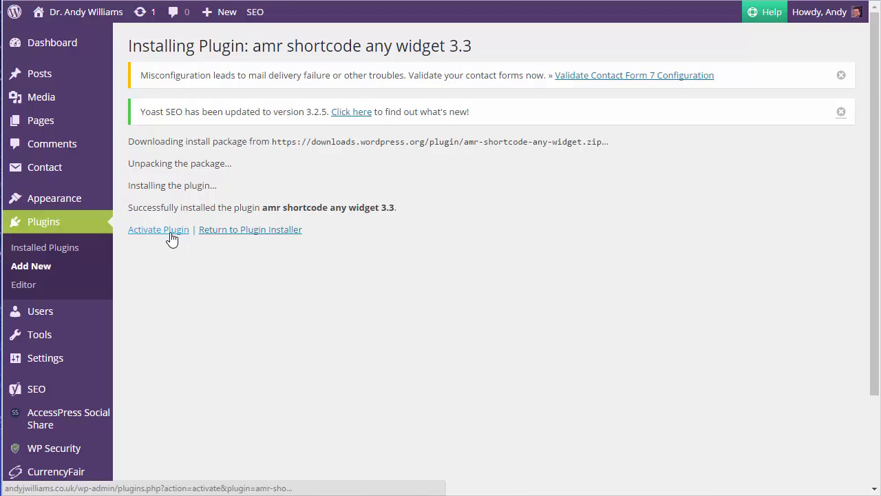
click(173, 237)
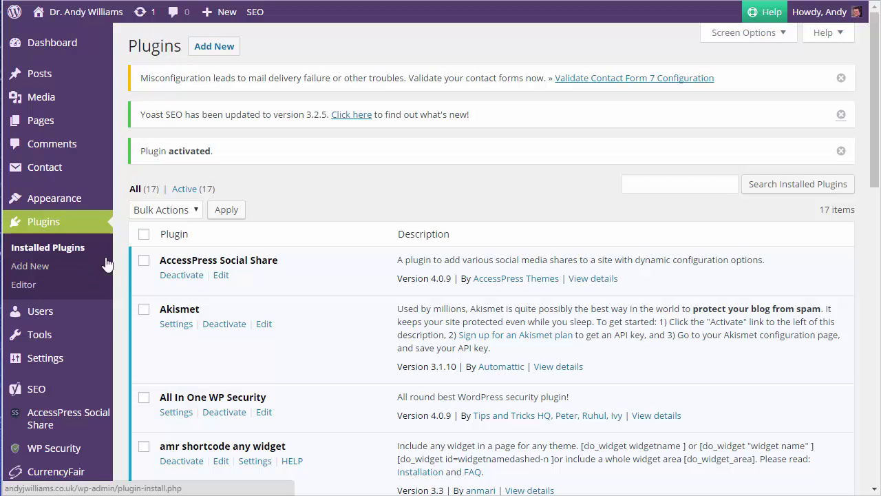
mouse_move(54, 198)
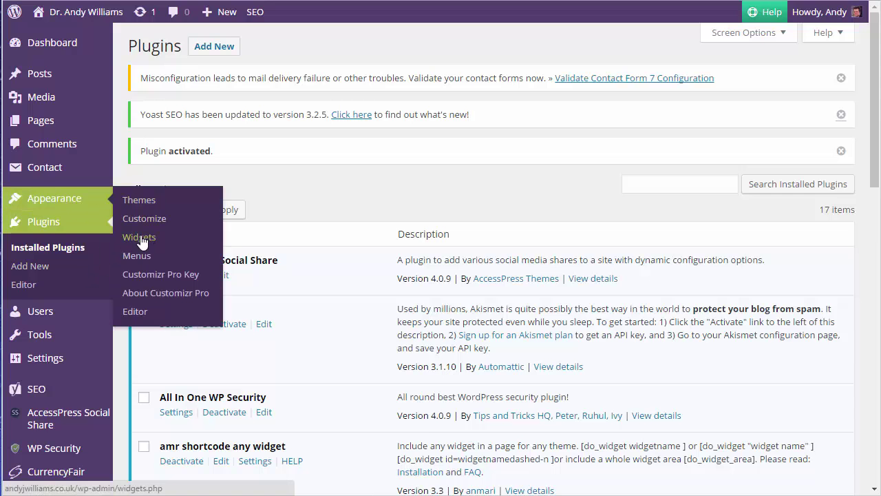
- Add a 728 x 90 CurrencyFair calculator with the affiliate URL to Widgets for Shortcodes and save
click(142, 241)
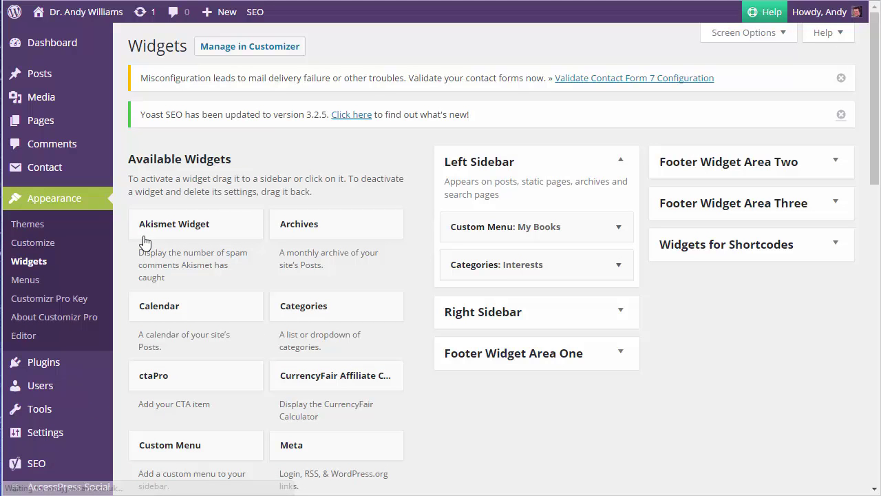
click(837, 248)
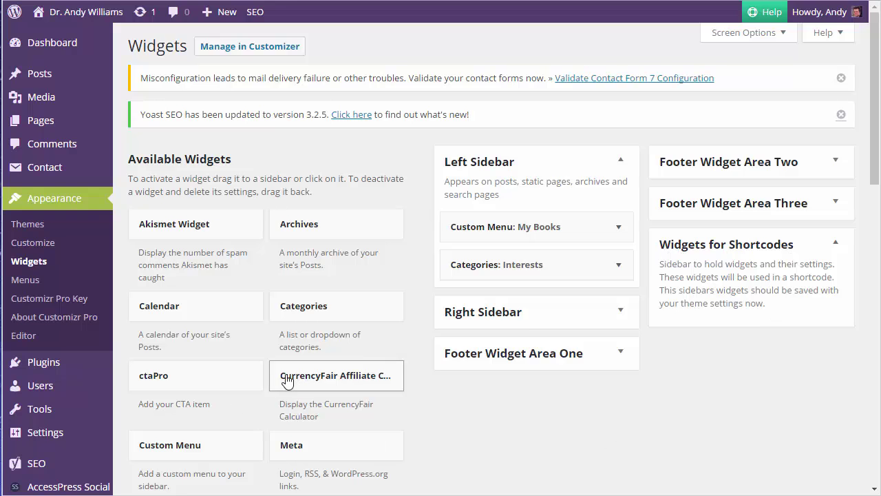
drag(286, 381, 689, 331)
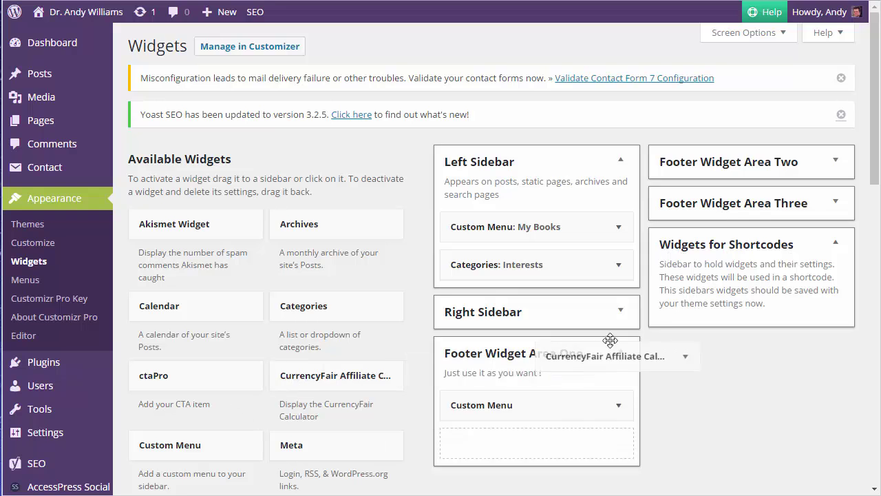
scroll(747, 258, down, 2)
click(818, 245)
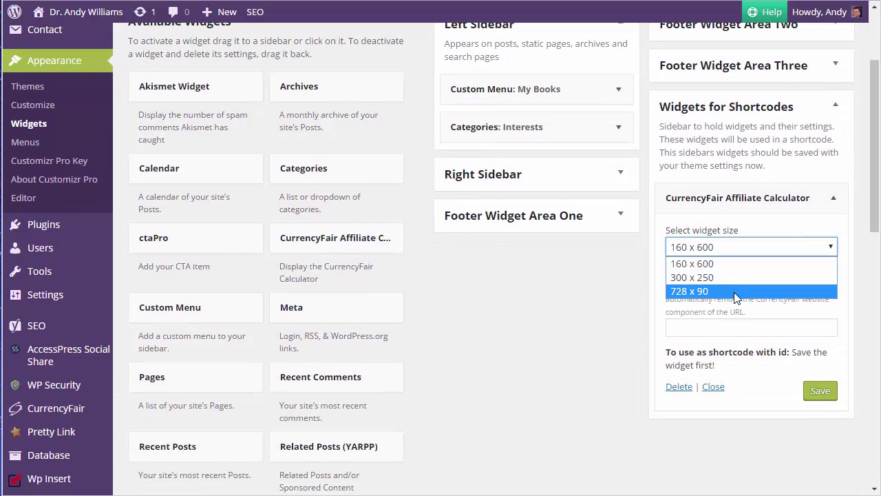
click(735, 296)
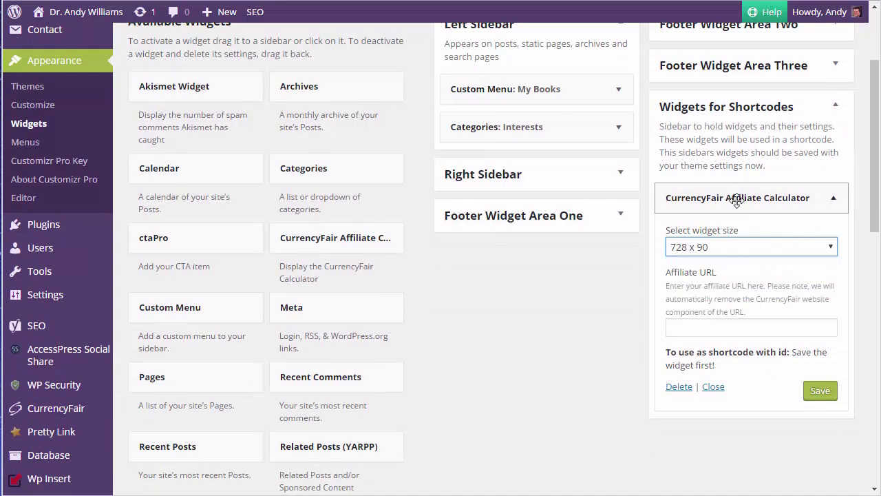
click(744, 328)
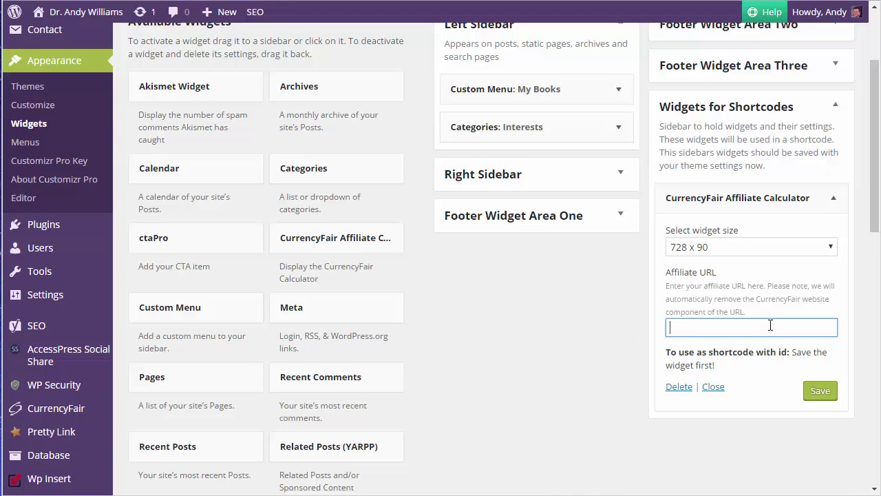
key(ctrl+v)
click(821, 394)
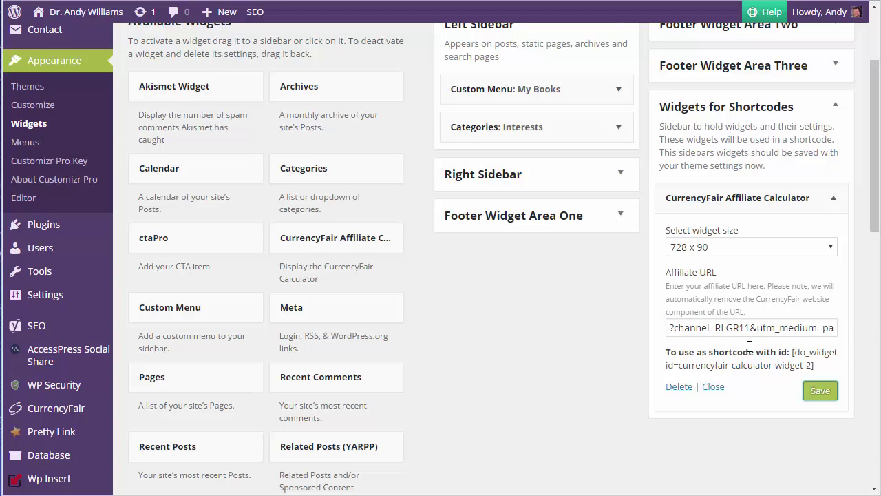
- Copy the calculator widget's do_widget shortcode
right_click(798, 349)
click(779, 354)
drag(791, 354, 816, 365)
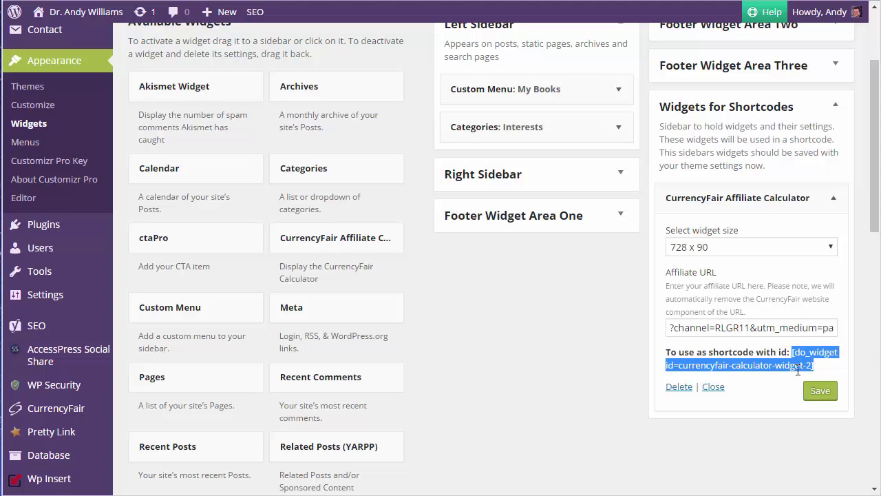
right_click(798, 371)
click(802, 374)
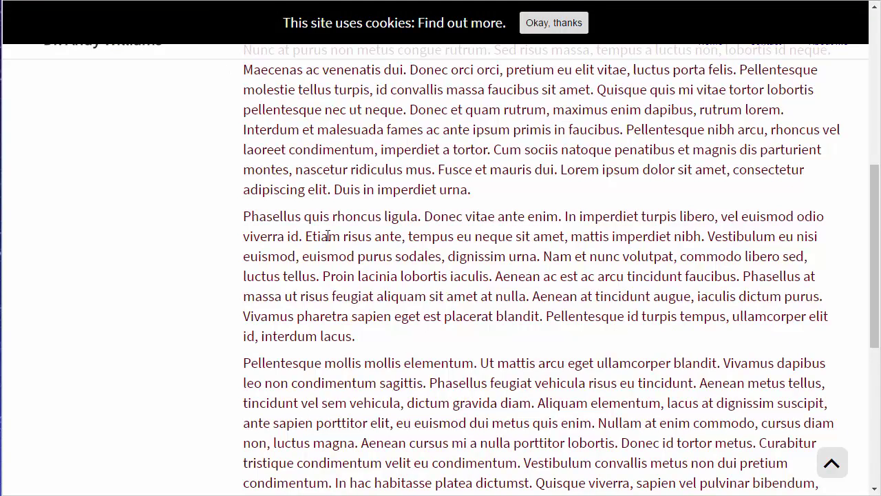
- Paste the do_widget shortcode as a new paragraph after the one ending 'urna.', then update
scroll(594, 82, up, 6)
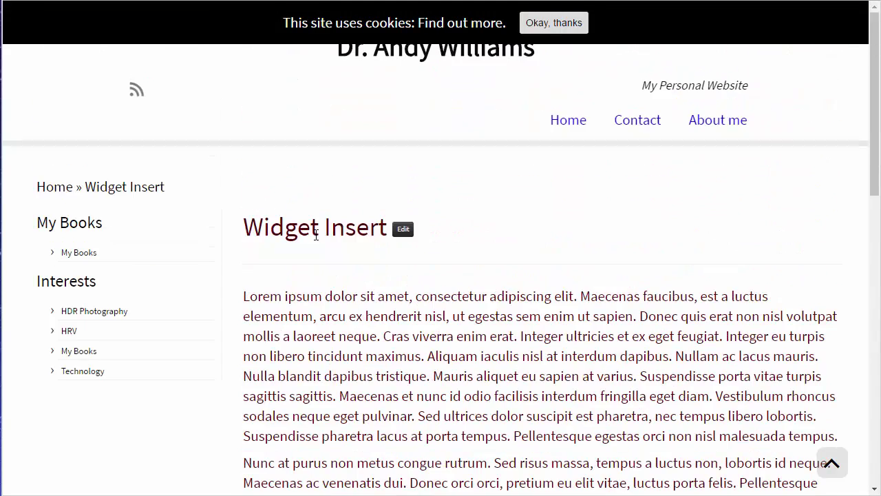
click(544, 22)
click(305, 19)
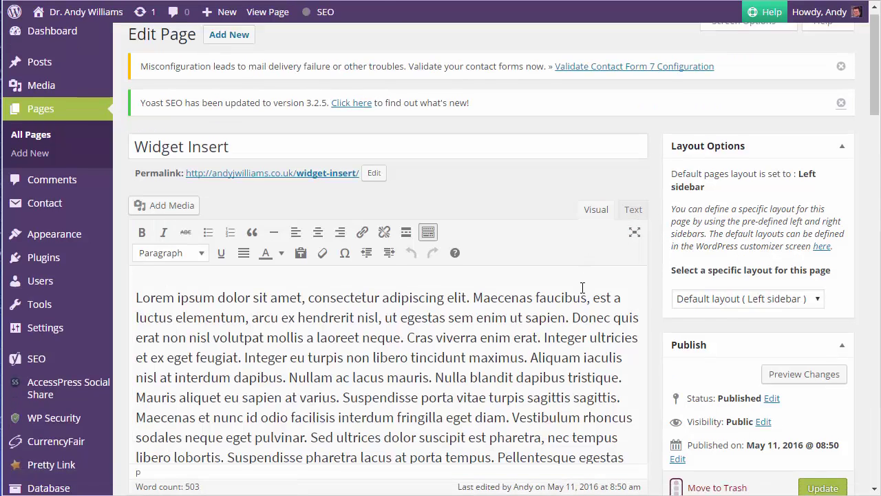
scroll(583, 291, down, 3)
scroll(579, 286, down, 3)
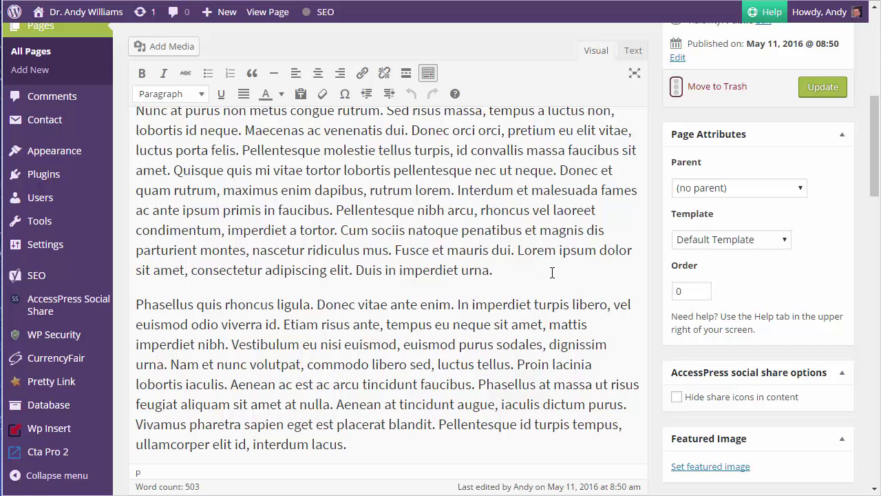
click(552, 273)
key(Return)
key(ctrl+v)
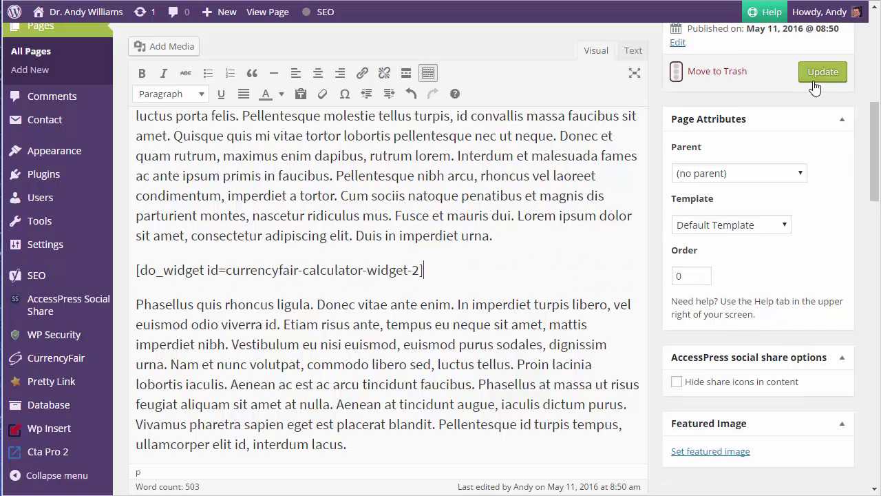
click(812, 72)
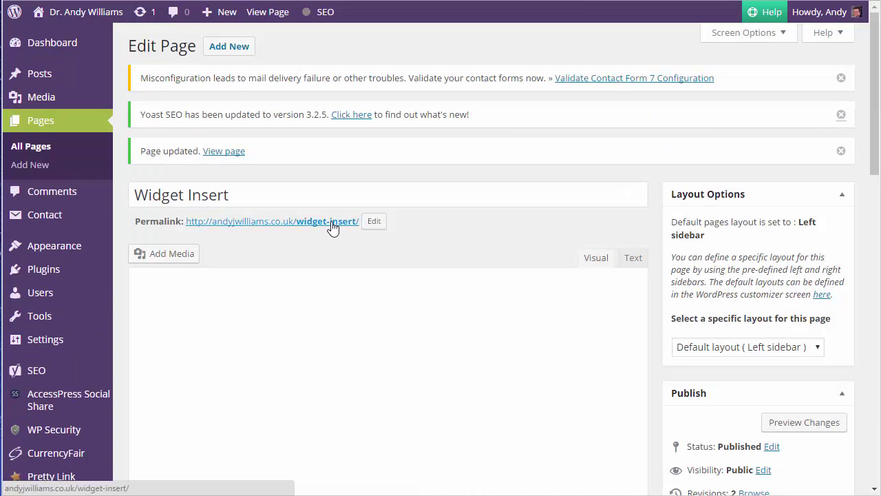
- View the updated page and scroll down to the CurrencyFair calculator between the paragraphs
click(224, 153)
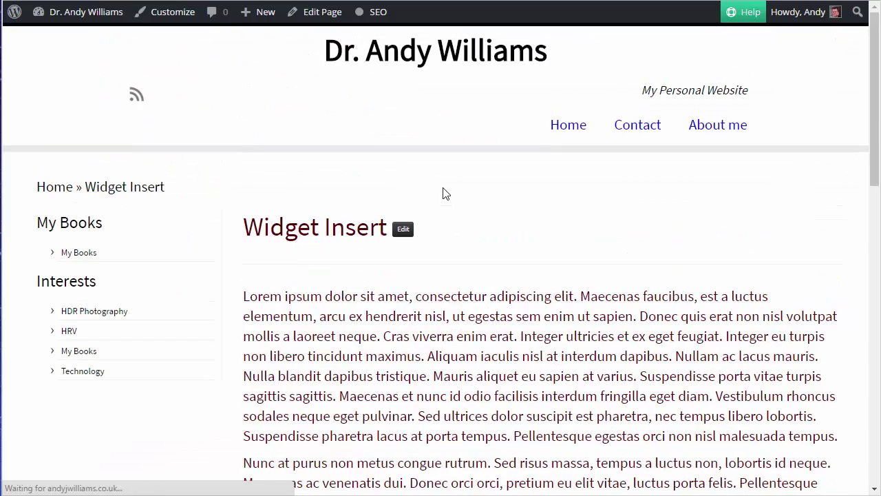
scroll(391, 177, down, 5)
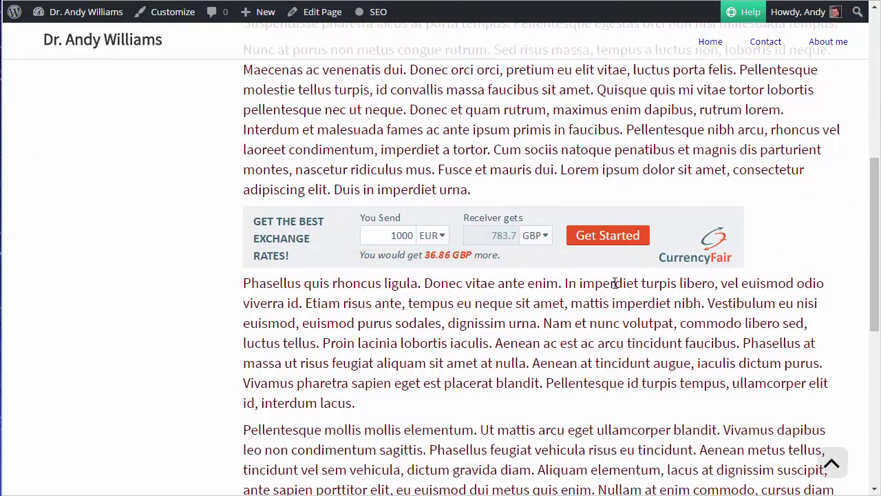